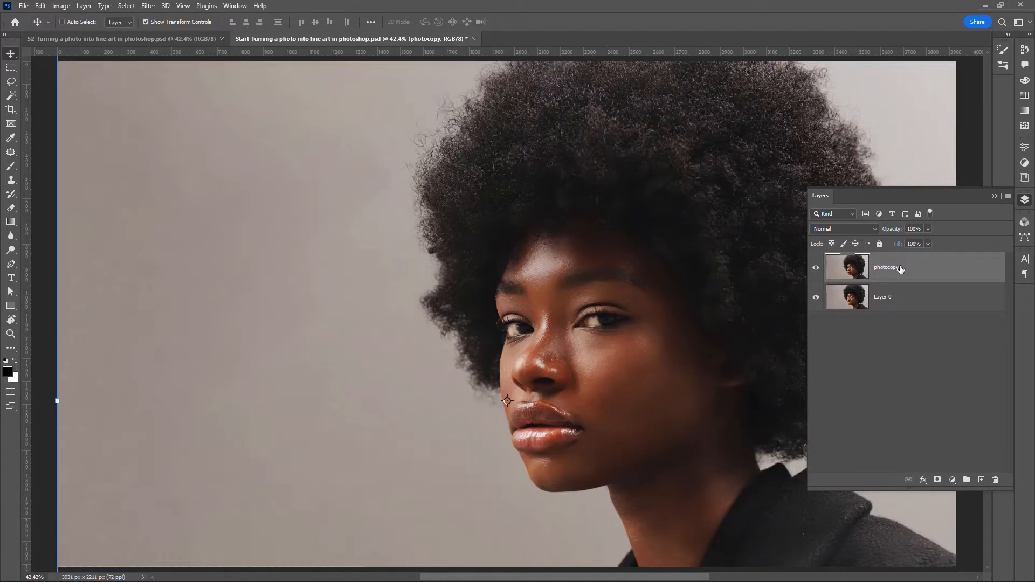
Apply the Photocopy sketch filter to the photocopy layer with Detail 24 and Darkness 50.
{"action": "left_click", "coordinate": [148, 6]}
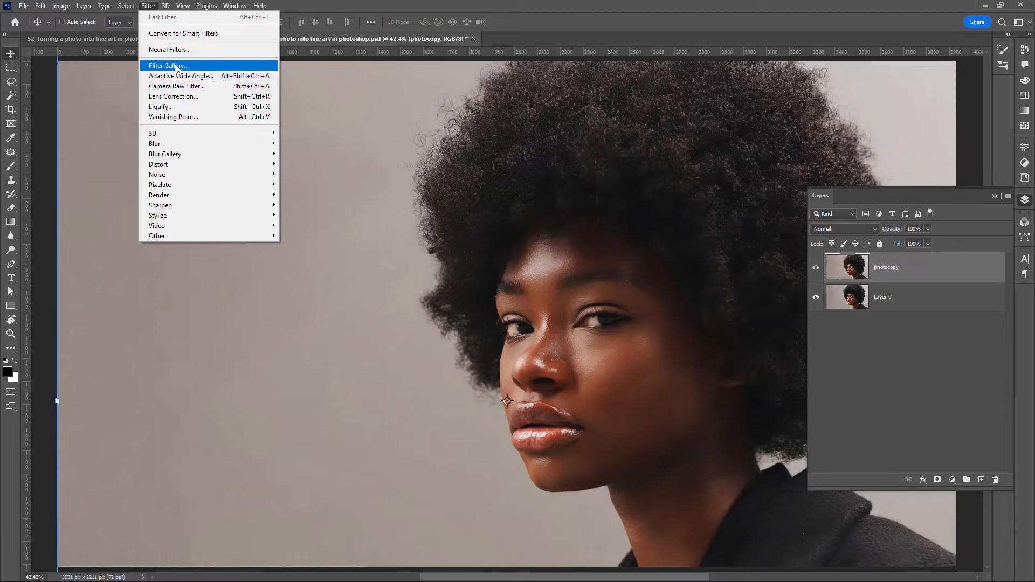
{"action": "left_click", "coordinate": [176, 66]}
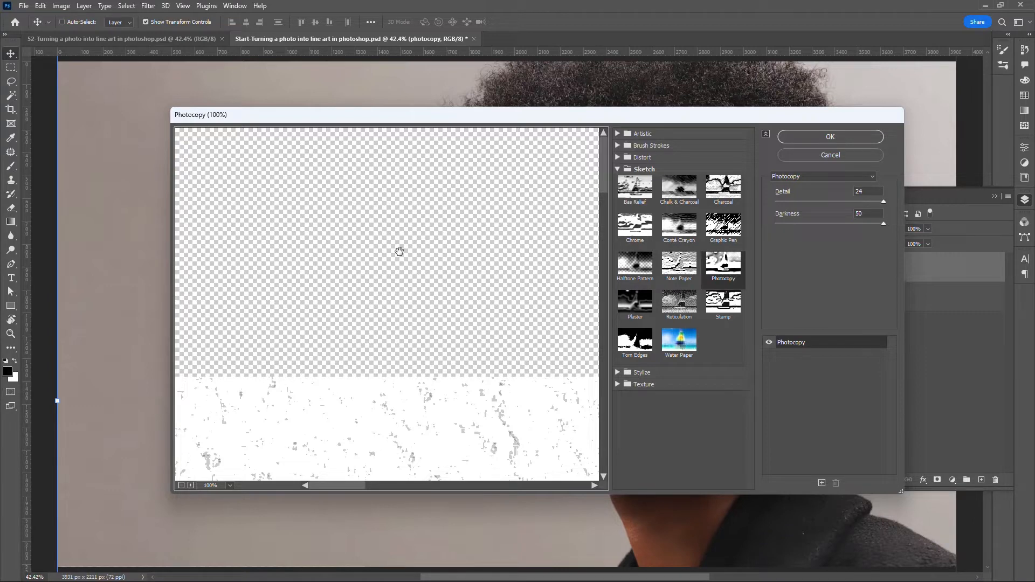
{"action": "left_click_drag", "start_coordinate": [486, 383], "coordinate": [435, 310]}
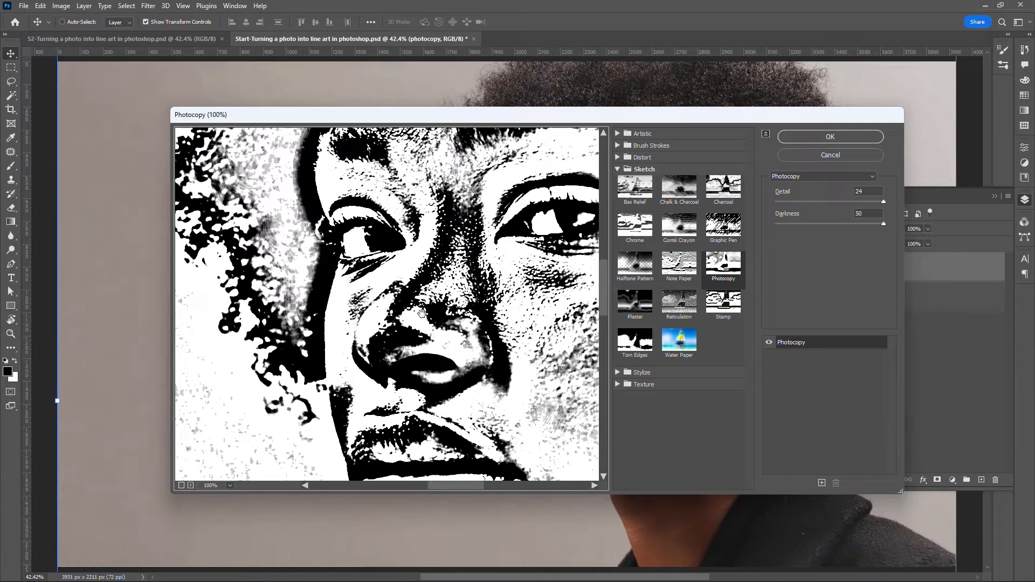
{"action": "scroll", "coordinate": [419, 313], "scroll_direction": "down", "scroll_amount": 1}
{"action": "scroll", "coordinate": [418, 313], "scroll_direction": "down", "scroll_amount": 3}
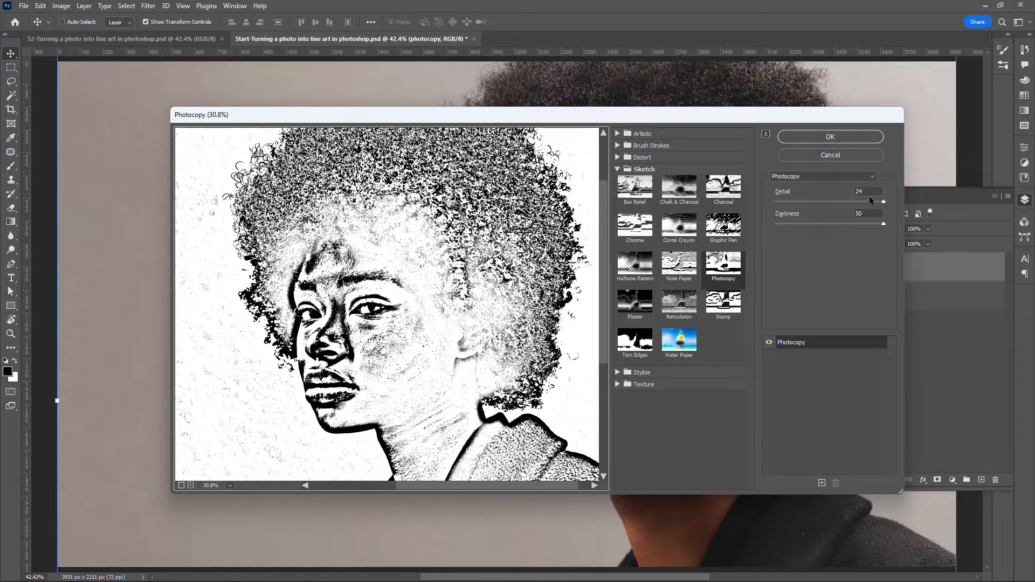
{"action": "left_click", "coordinate": [830, 137]}
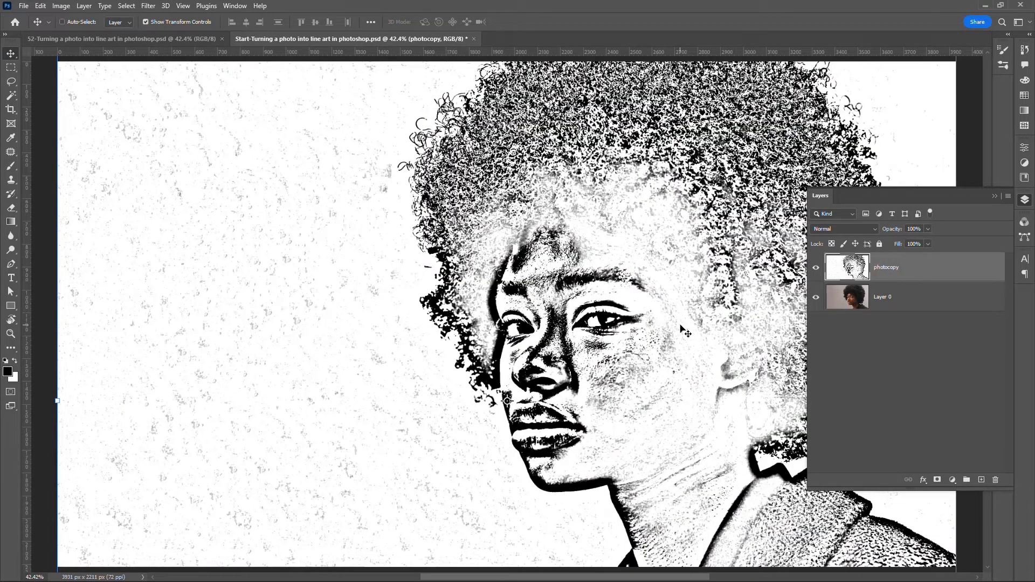
Compare the filtered layer with the original photo, and set the photocopy layer's blend mode to Multiply.
{"action": "left_click", "coordinate": [816, 300], "text": "alt"}
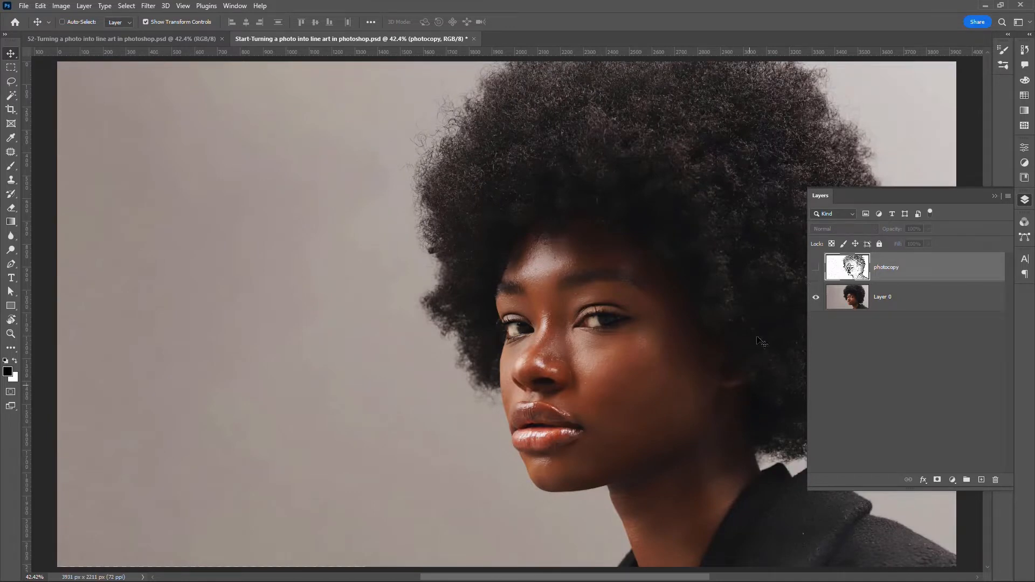
{"action": "left_click", "coordinate": [816, 267]}
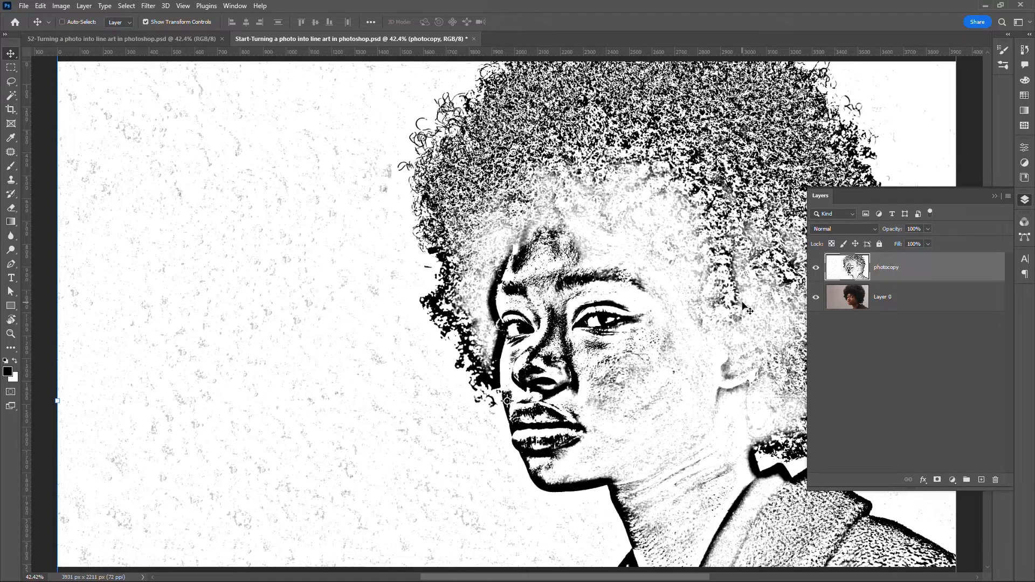
{"action": "key", "text": "e"}
{"action": "scroll", "coordinate": [746, 307], "scroll_direction": "right", "scroll_amount": 3}
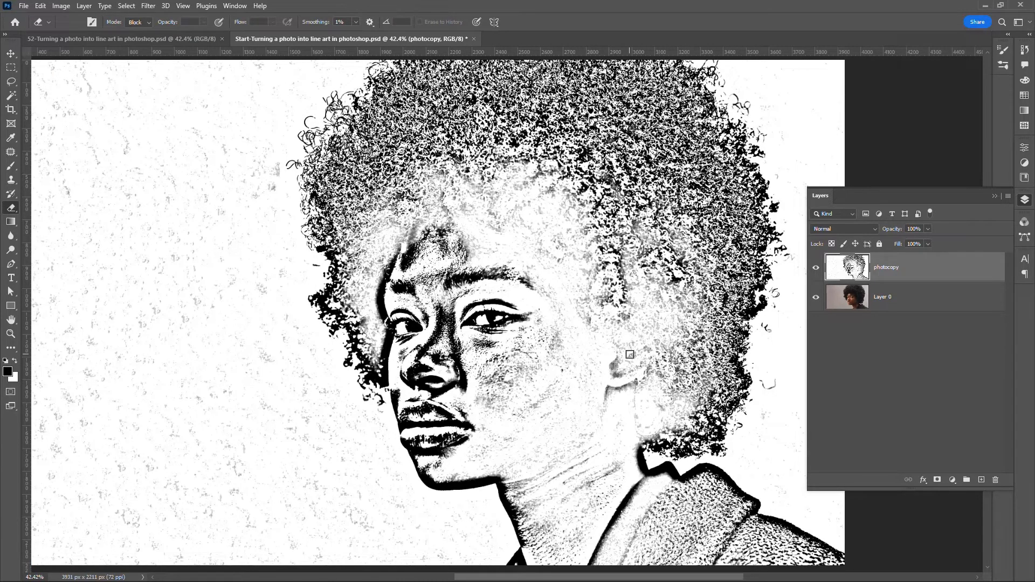
{"action": "left_click", "coordinate": [875, 228]}
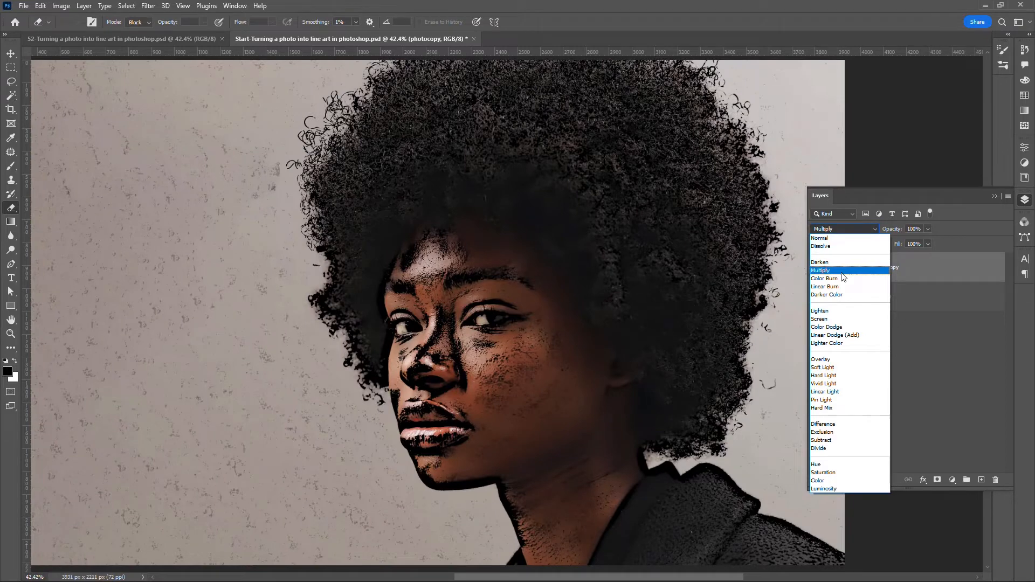
{"action": "left_click", "coordinate": [845, 271]}
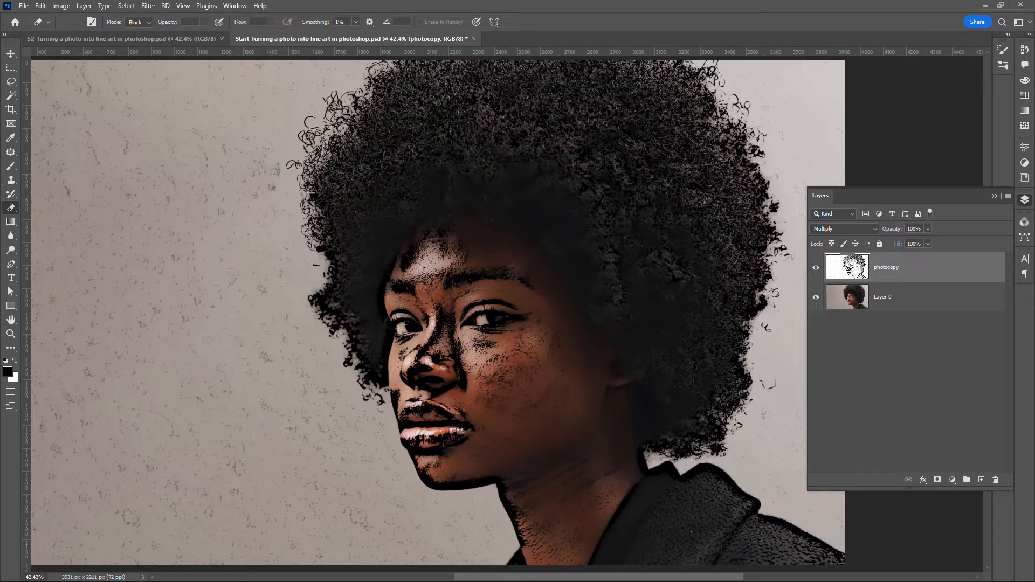
Apply a Gaussian Blur with a 5.0 pixel radius to the photocopy layer.
{"action": "left_click", "coordinate": [149, 6]}
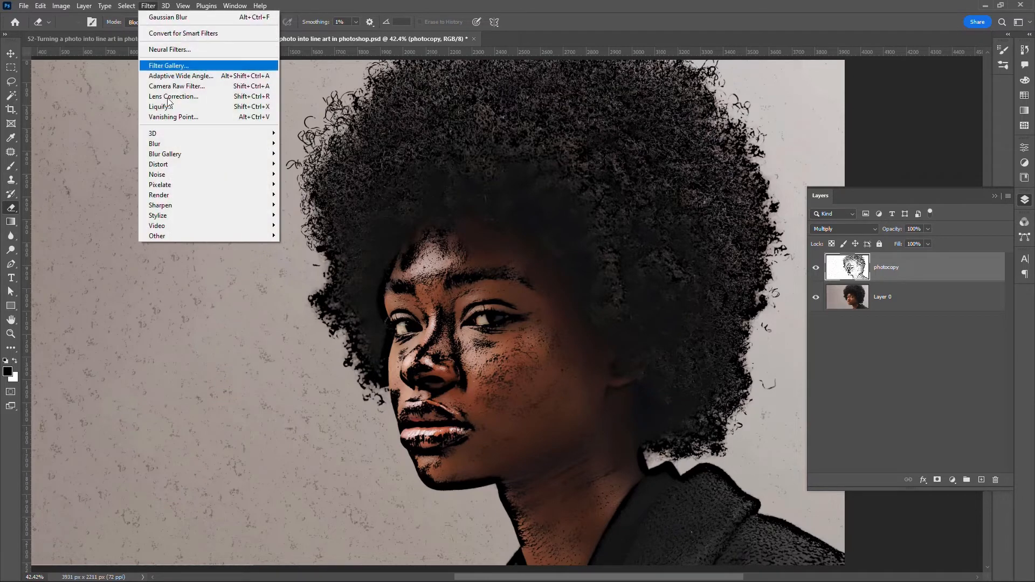
{"action": "mouse_move", "coordinate": [259, 144]}
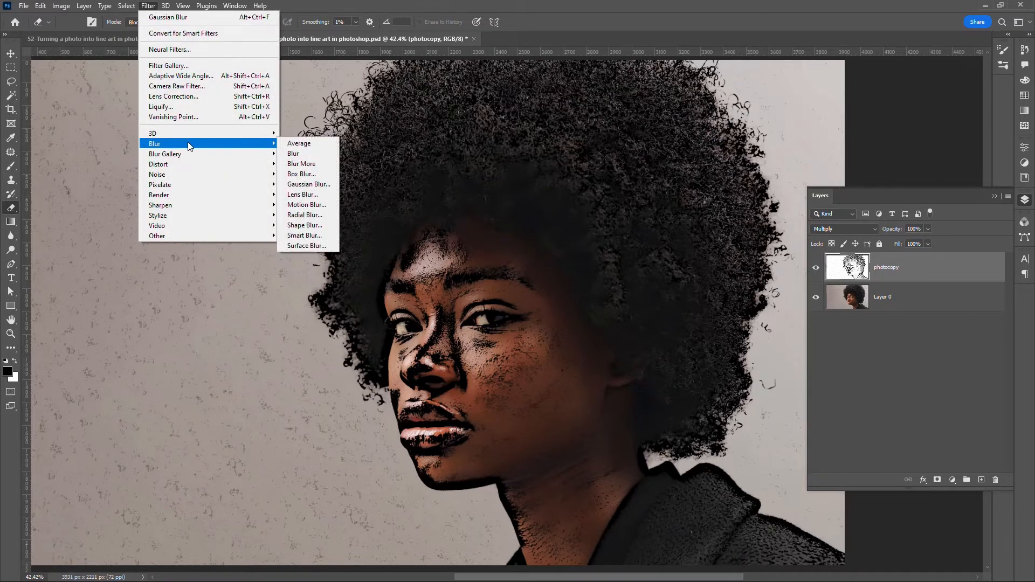
{"action": "left_click", "coordinate": [325, 185]}
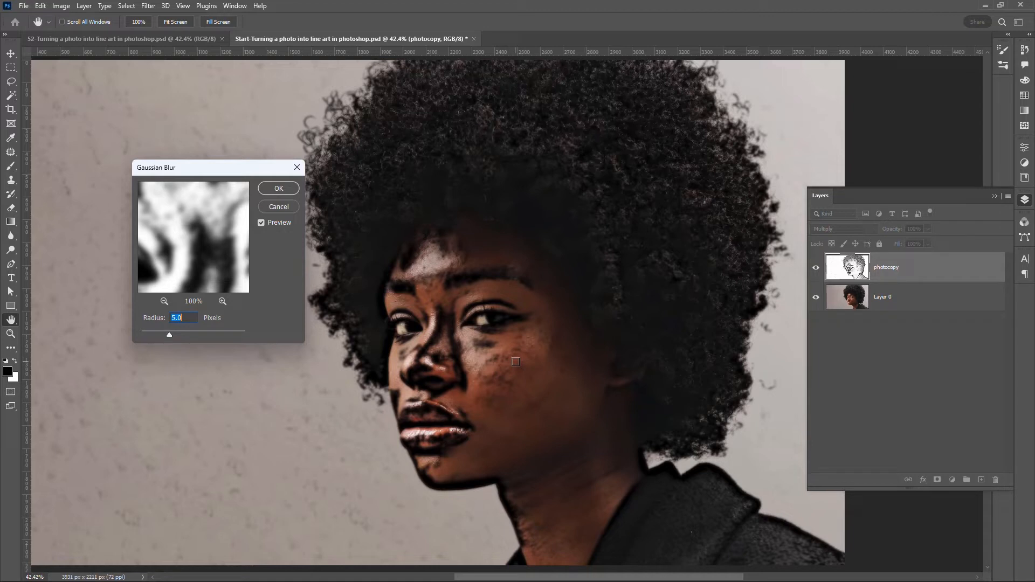
{"action": "left_click", "coordinate": [271, 187]}
{"action": "key", "text": "e"}
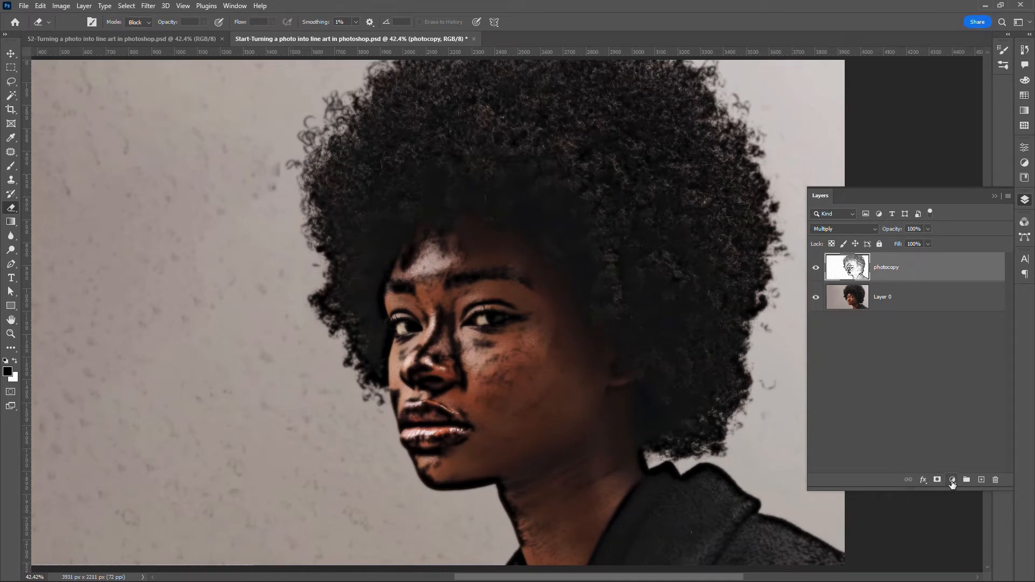
Add a Levels adjustment clipped to the photocopy layer, with black input 115 and white input 140.
{"action": "left_click", "coordinate": [952, 479]}
{"action": "left_click", "coordinate": [985, 336]}
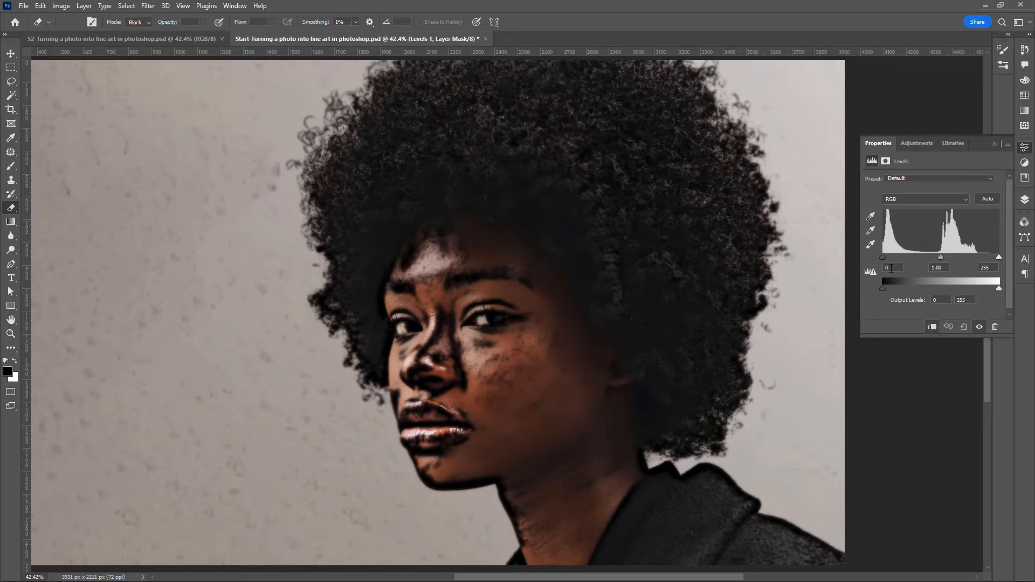
{"action": "left_click", "coordinate": [894, 267]}
{"action": "type", "text": "115"}
{"action": "left_click", "coordinate": [993, 267]}
{"action": "type", "text": "140"}
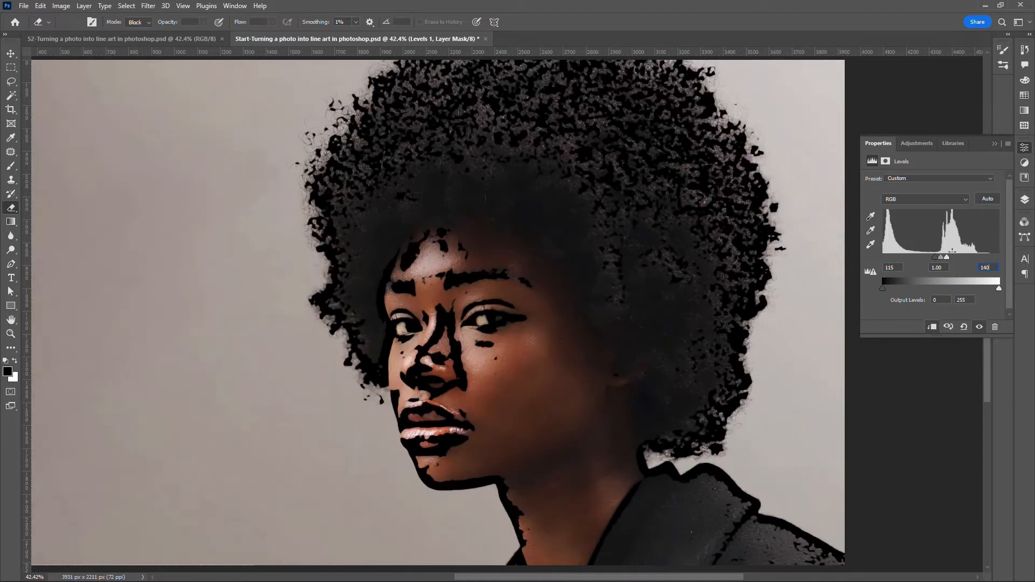
Rename the Levels adjustment layer as contrast and make the photocopy layer active.
{"action": "left_click", "coordinate": [1025, 200]}
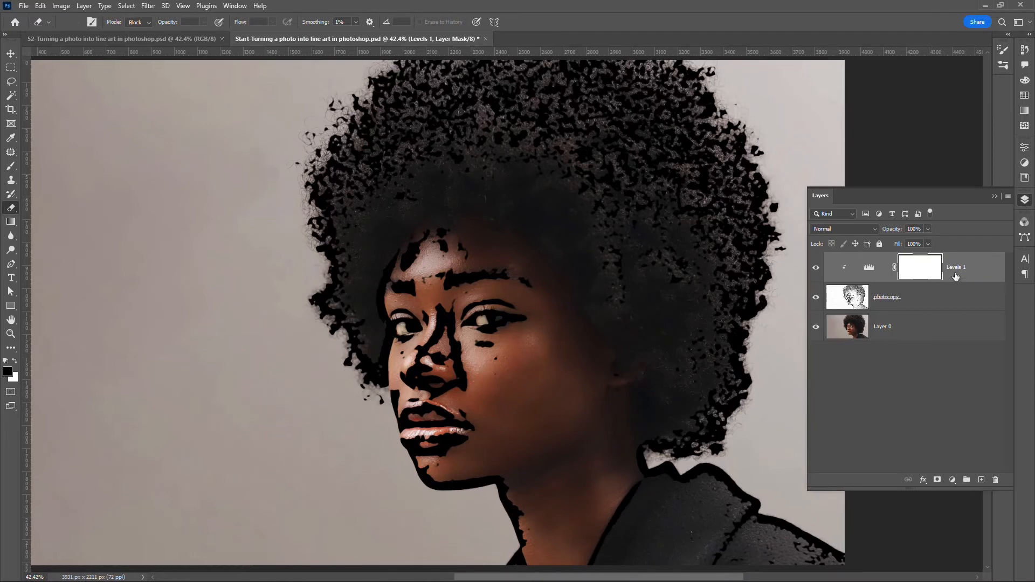
{"action": "double_click", "coordinate": [957, 268]}
{"action": "type", "text": "contrast"}
{"action": "key", "text": "Return"}
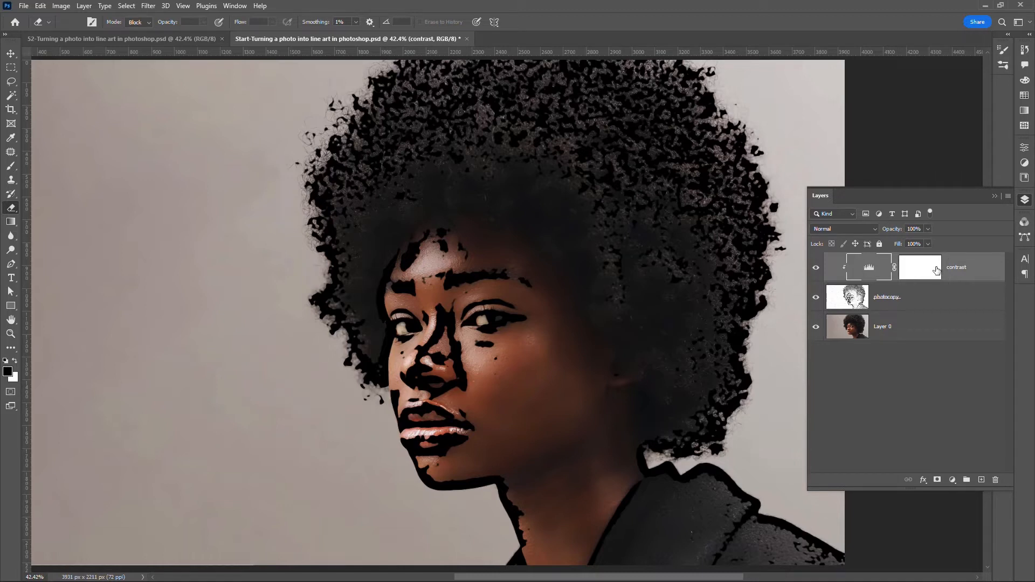
{"action": "left_click", "coordinate": [934, 303]}
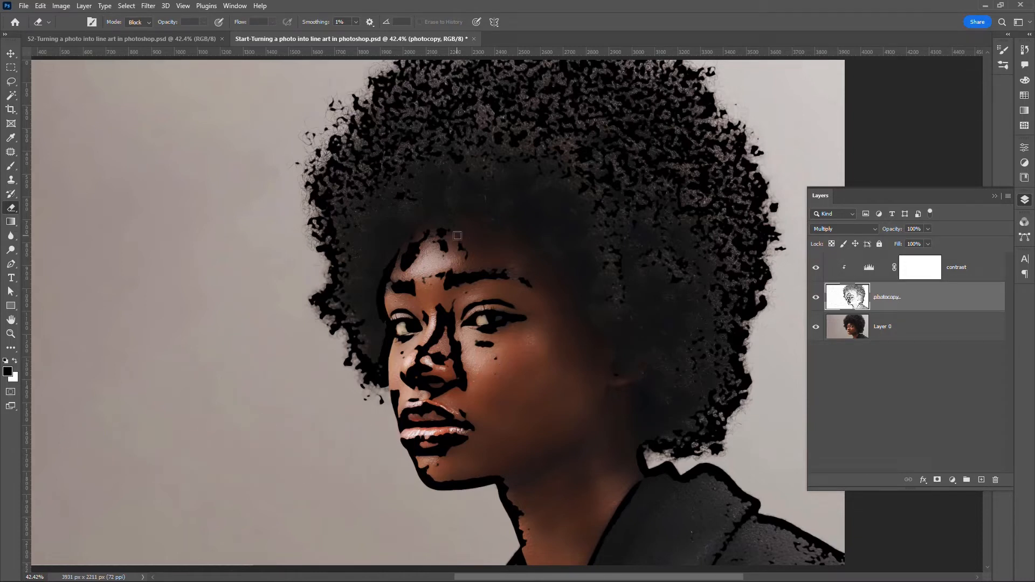
Try erasing the stray marks on the cheek below the eye, and undo the erasure.
{"action": "left_click", "coordinate": [151, 26]}
{"action": "left_click", "coordinate": [134, 46]}
{"action": "left_click_drag", "start_coordinate": [495, 351], "coordinate": [475, 344]}
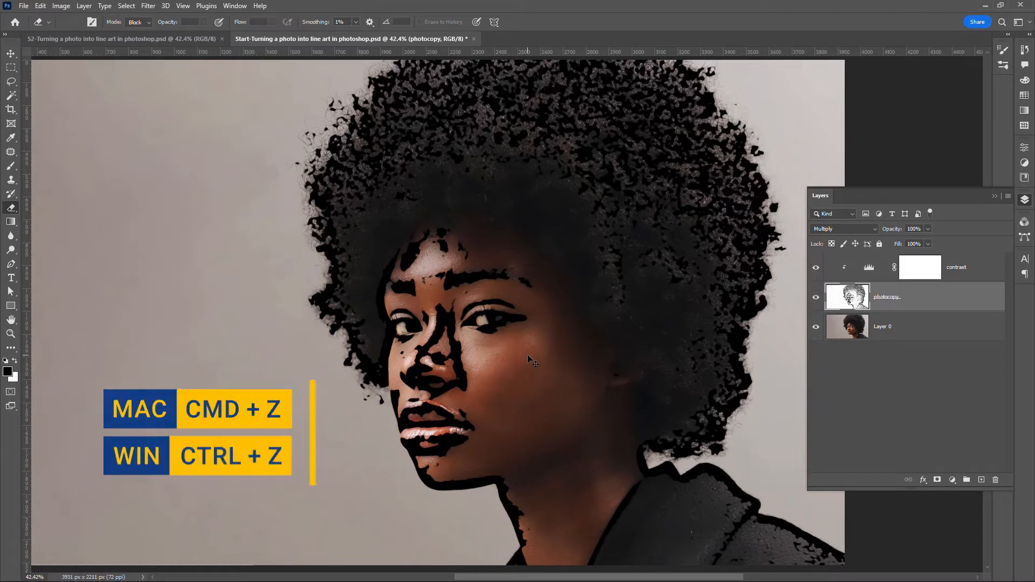
{"action": "key", "text": "ctrl+z"}
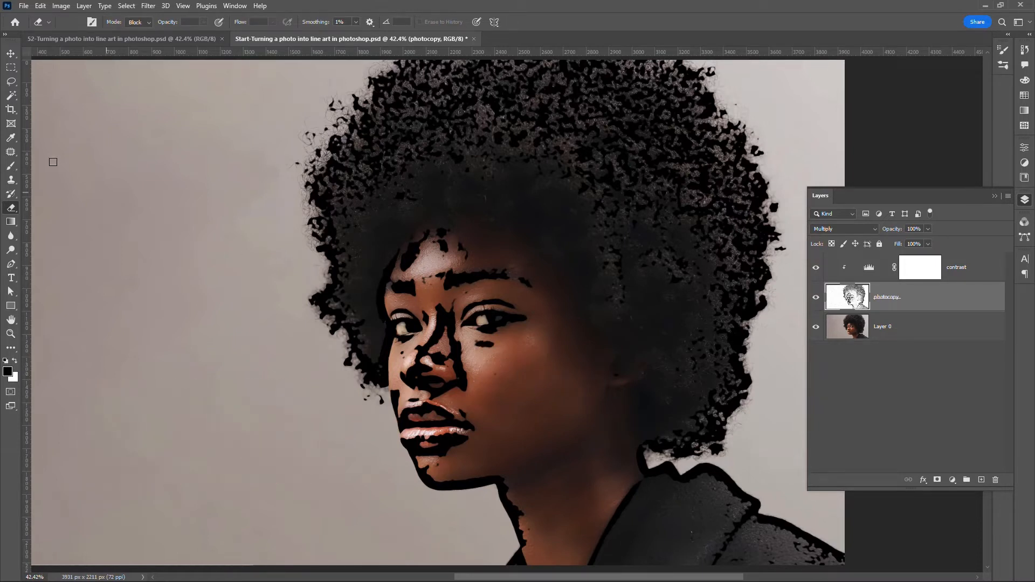
Lasso the stray marks on the cheek below the eye and hide them with an inverted mask on the photocopy layer.
{"action": "left_click", "coordinate": [11, 82]}
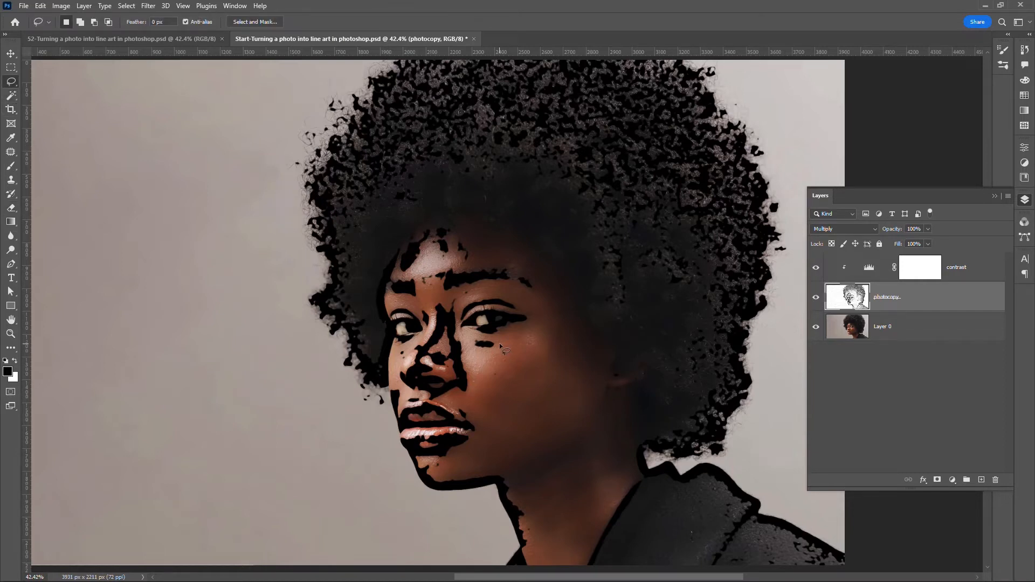
{"action": "mouse_move", "coordinate": [499, 343]}
{"action": "left_mouse_down"}
{"action": "mouse_move", "coordinate": [468, 331]}
{"action": "mouse_move", "coordinate": [463, 345]}
{"action": "mouse_move", "coordinate": [486, 364]}
{"action": "mouse_move", "coordinate": [504, 347]}
{"action": "left_mouse_up"}
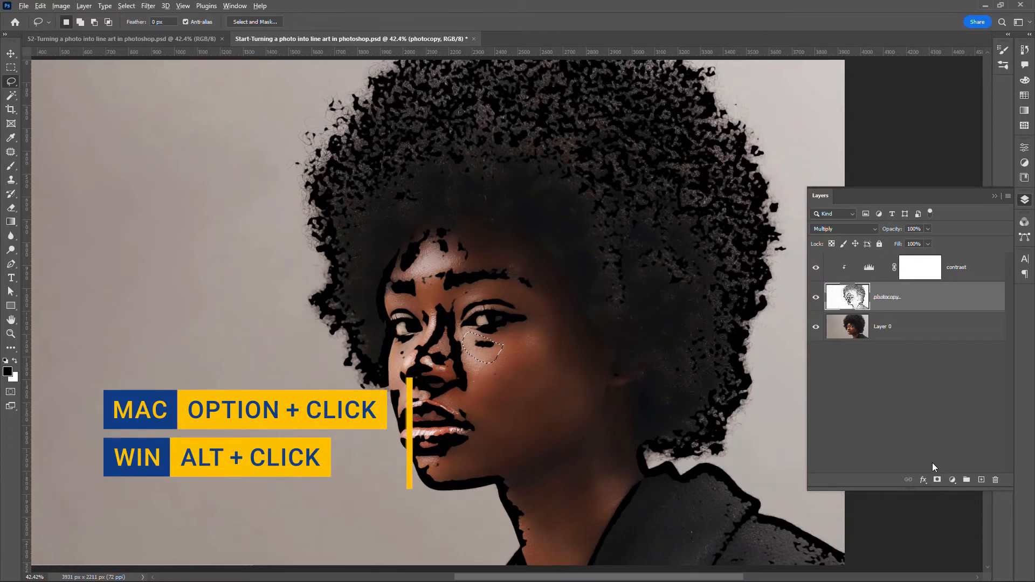
{"action": "left_click", "coordinate": [937, 479], "text": "alt"}
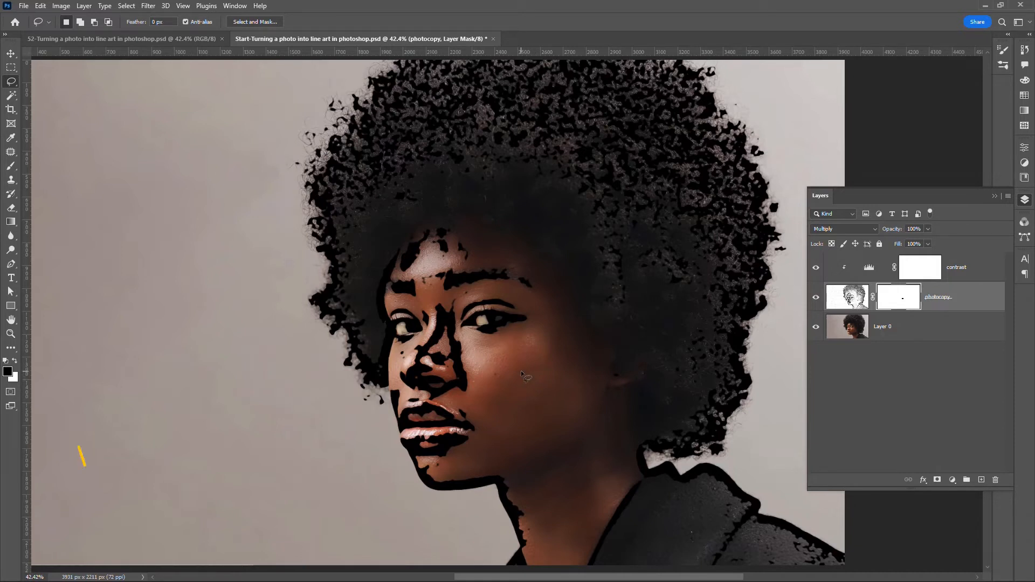
Paint black on the photocopy layer's mask with a size 60 brush to hide stray marks on the forehead and chin.
{"action": "key", "text": "b"}
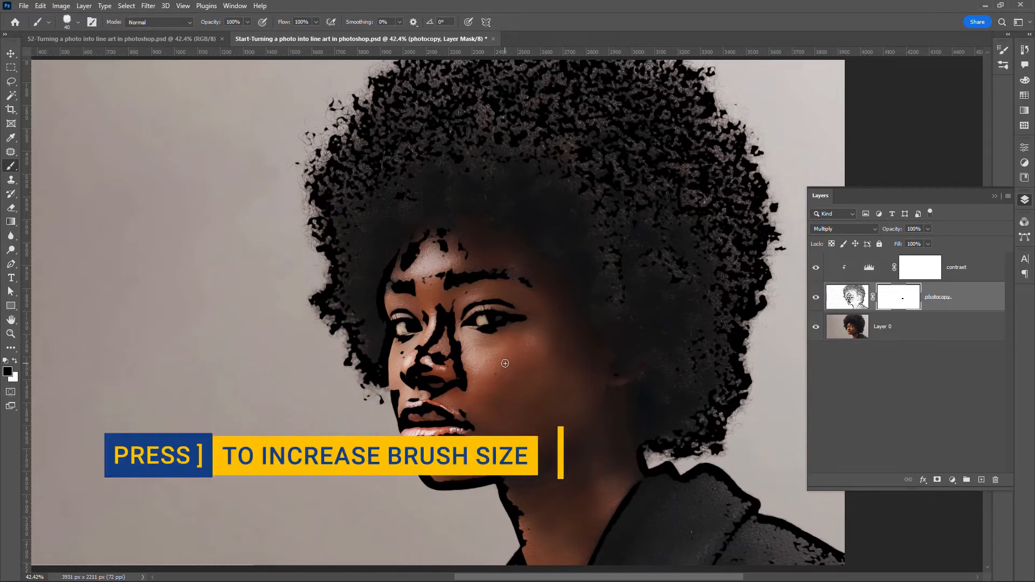
{"action": "key", "text": "bracketright"}
{"action": "left_click_drag", "start_coordinate": [440, 237], "coordinate": [407, 265]}
{"action": "left_click_drag", "start_coordinate": [439, 467], "coordinate": [426, 454]}
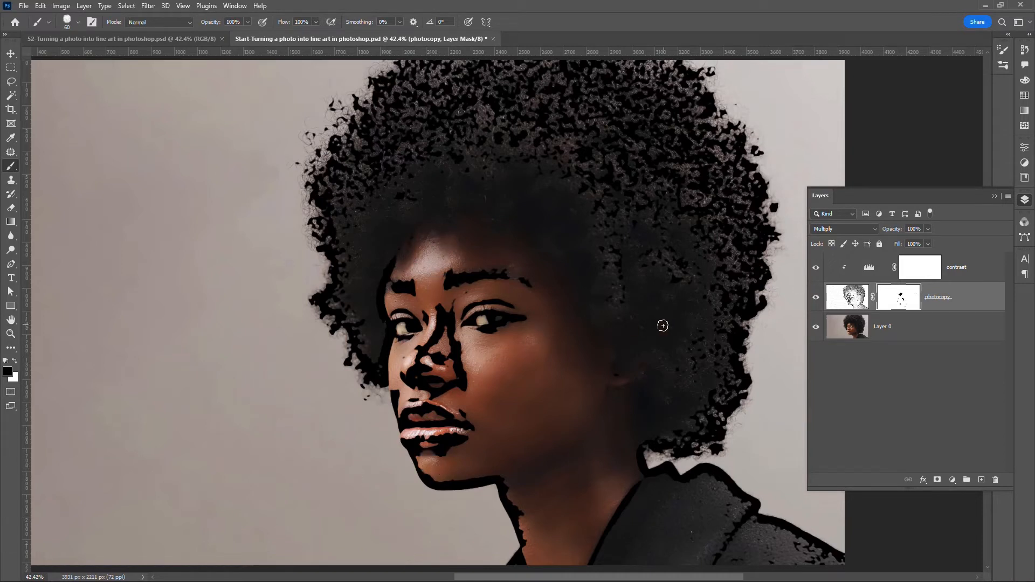
Add a new layer named white directly above Layer 0.
{"action": "left_click", "coordinate": [947, 328]}
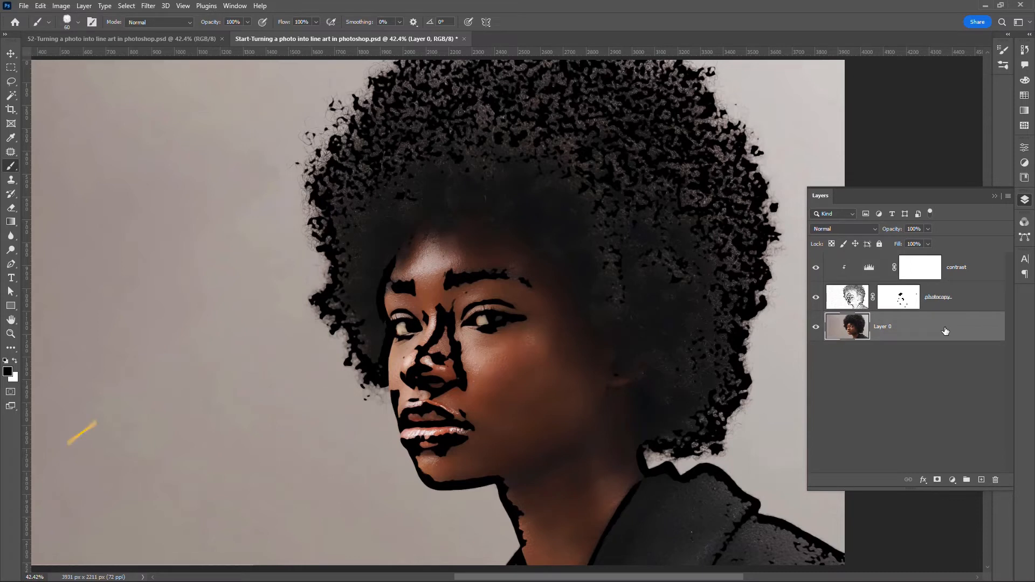
{"action": "key", "text": "ctrl+shift+n"}
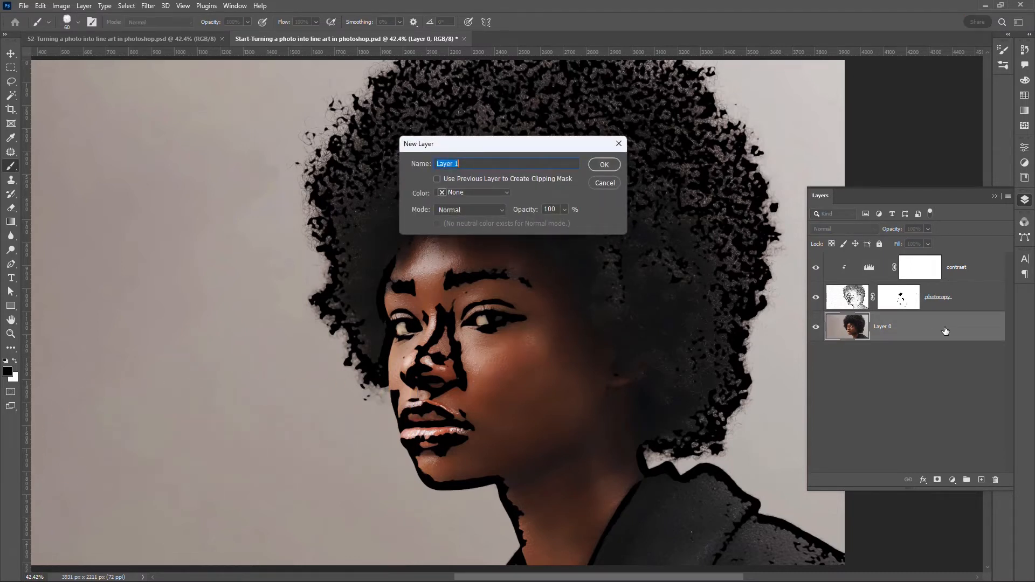
{"action": "type", "text": "white"}
{"action": "key", "text": "Return"}
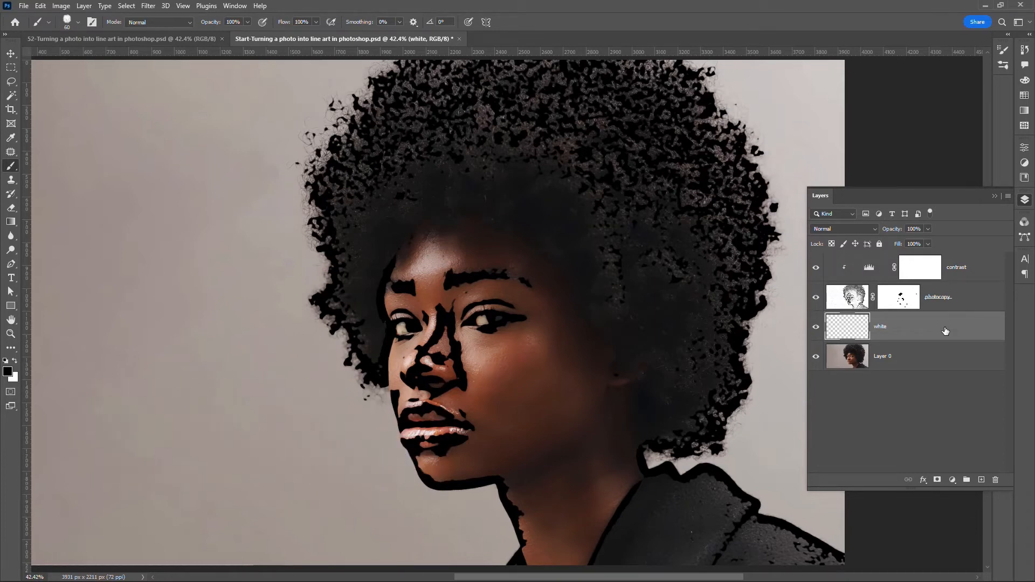
Fill the white layer with the white background color and set its opacity to 50%.
{"action": "key", "text": "ctrl+BackSpace"}
{"action": "key", "text": "e"}
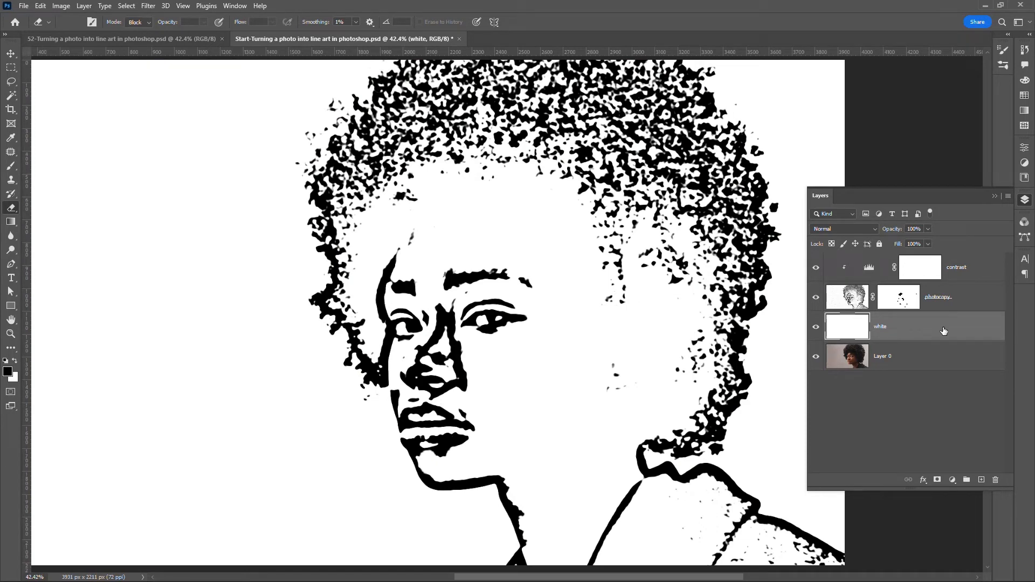
{"action": "key", "text": "m"}
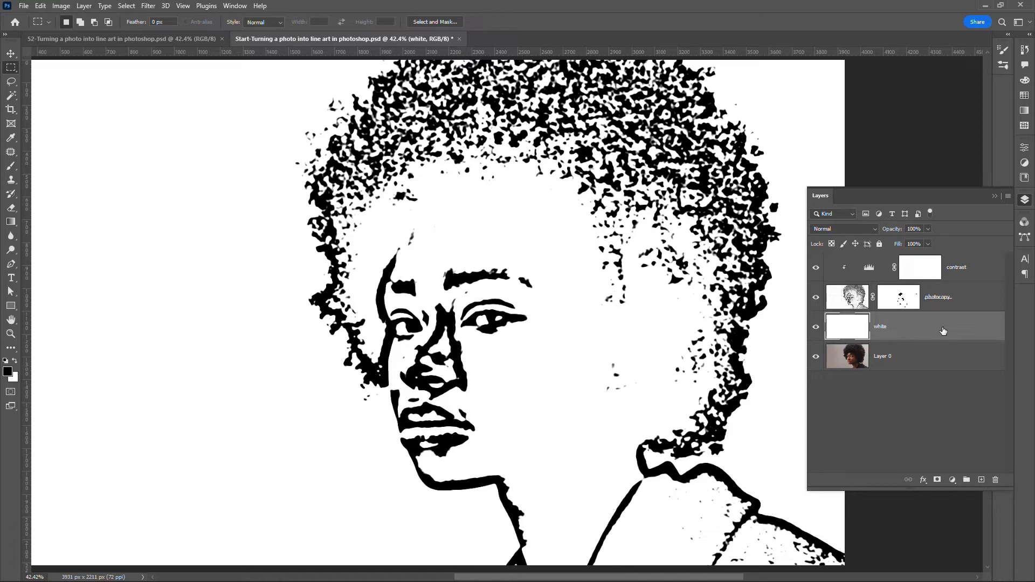
{"action": "key", "text": "5"}
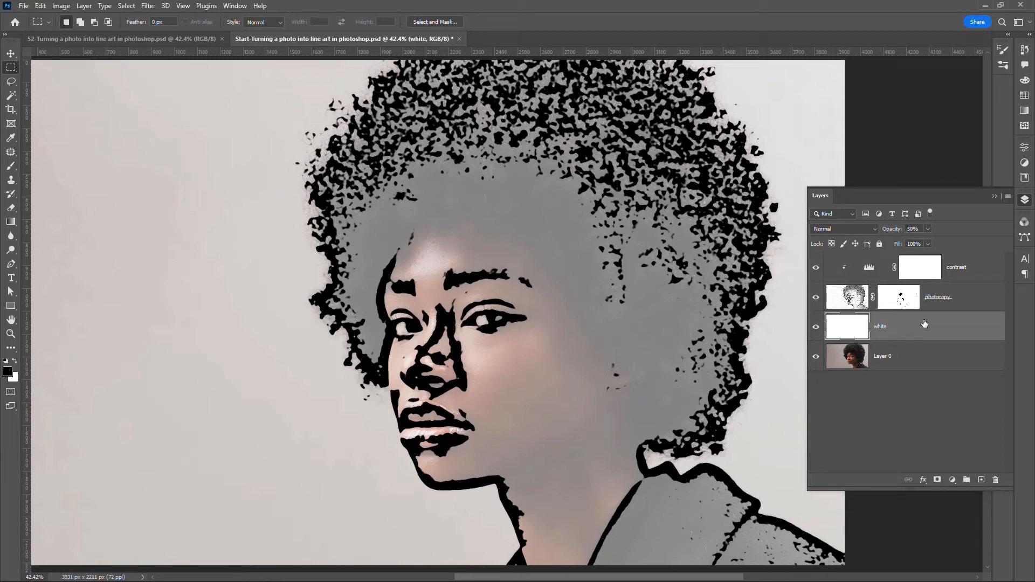
Add a new layer named black above the white layer and fill it with the black foreground color.
{"action": "key", "text": "ctrl+shift+n"}
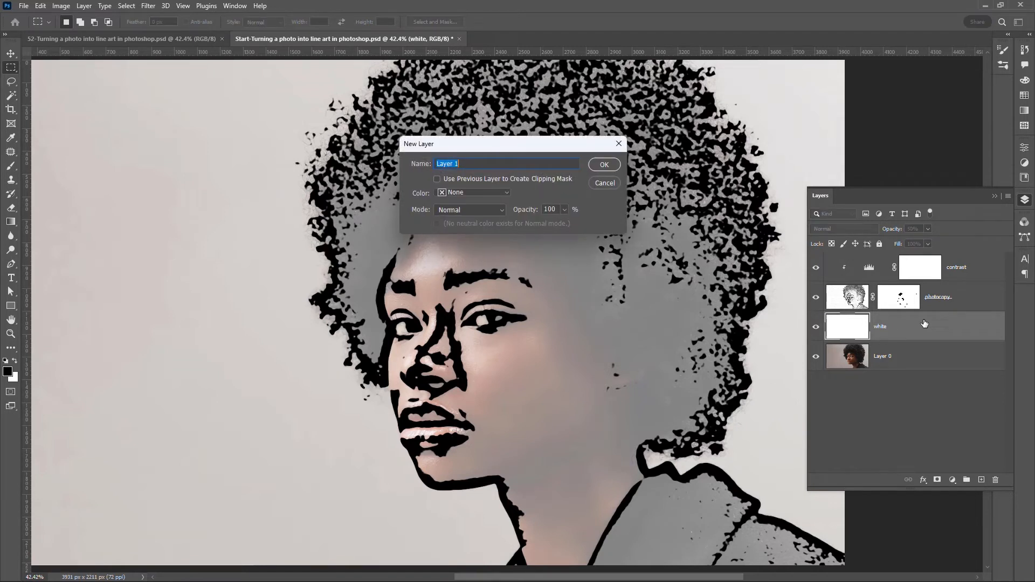
{"action": "type", "text": "black"}
{"action": "key", "text": "Return"}
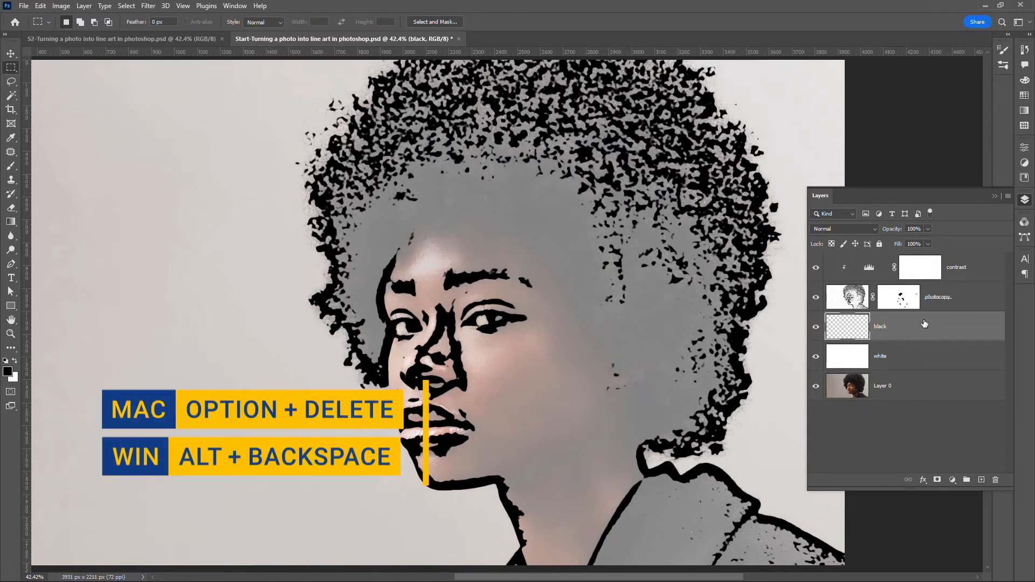
{"action": "key", "text": "alt+BackSpace"}
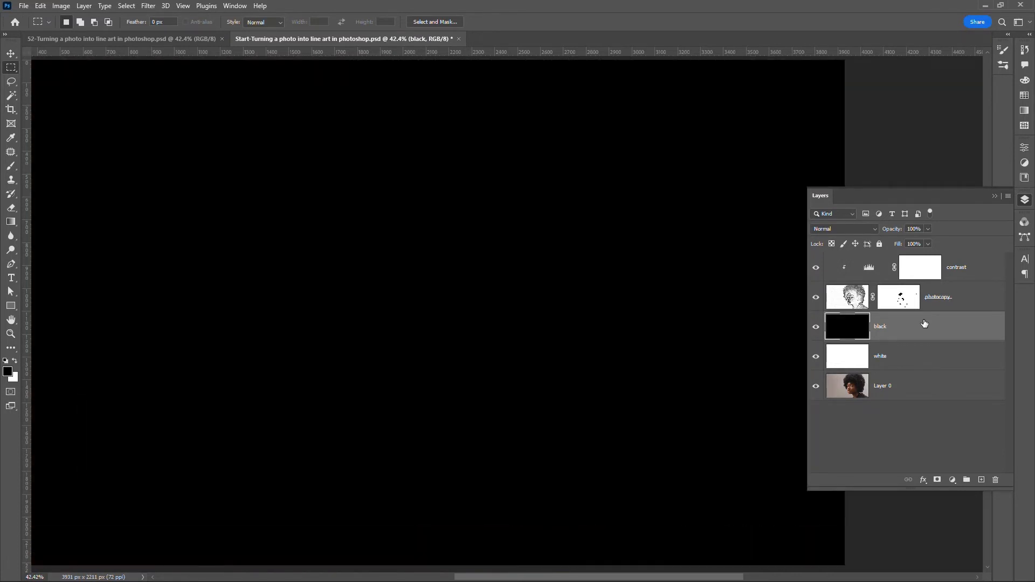
Set the black layer's Blend If underlying layer white point to 139 in its blending options.
{"action": "double_click", "coordinate": [973, 331]}
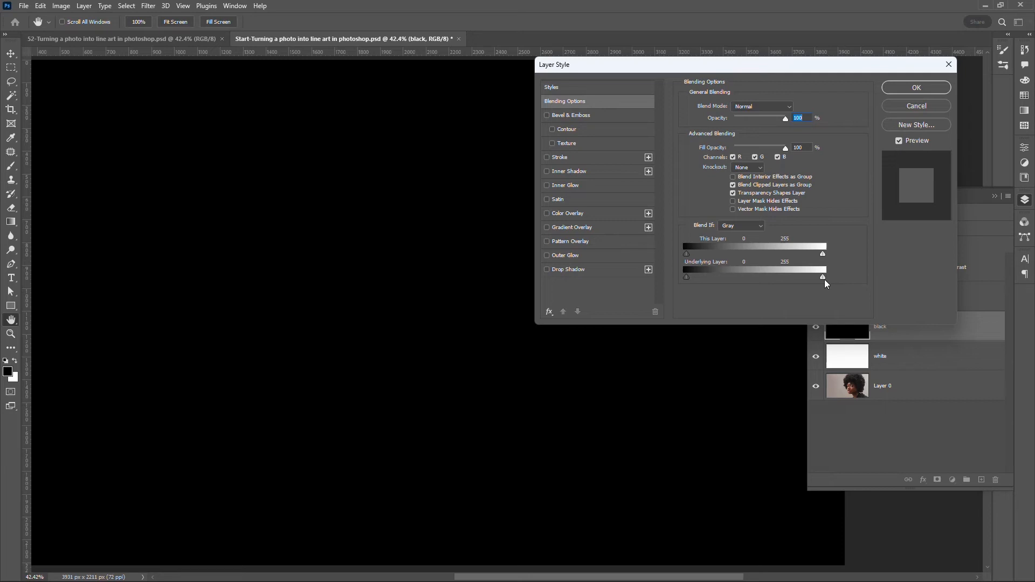
{"action": "left_click_drag", "start_coordinate": [825, 281], "coordinate": [759, 284]}
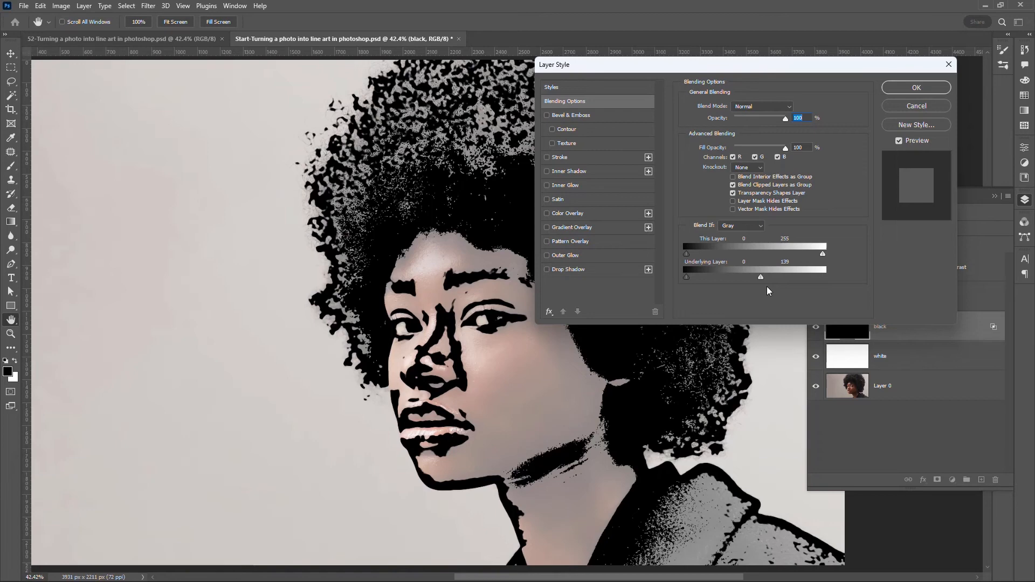
{"action": "left_click", "coordinate": [917, 88]}
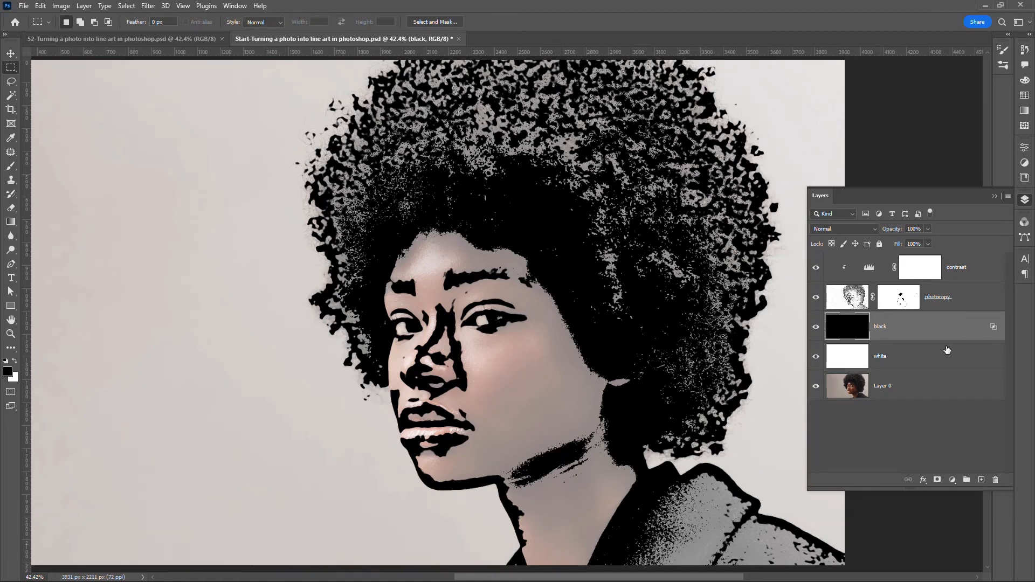
Add a Threshold adjustment layer above the contrast layer and set its threshold level to 120.
{"action": "left_click", "coordinate": [989, 275]}
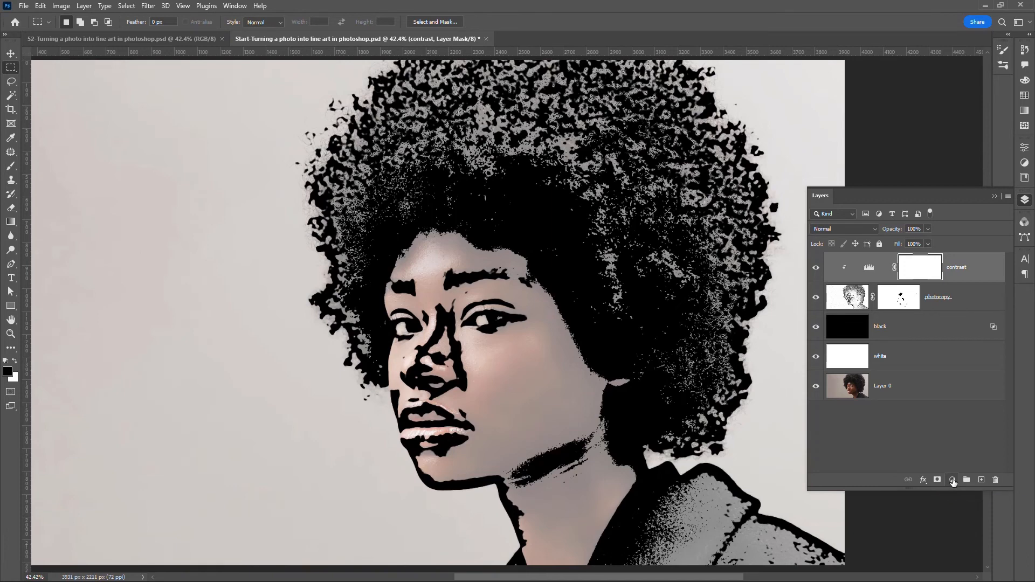
{"action": "left_click", "coordinate": [953, 481]}
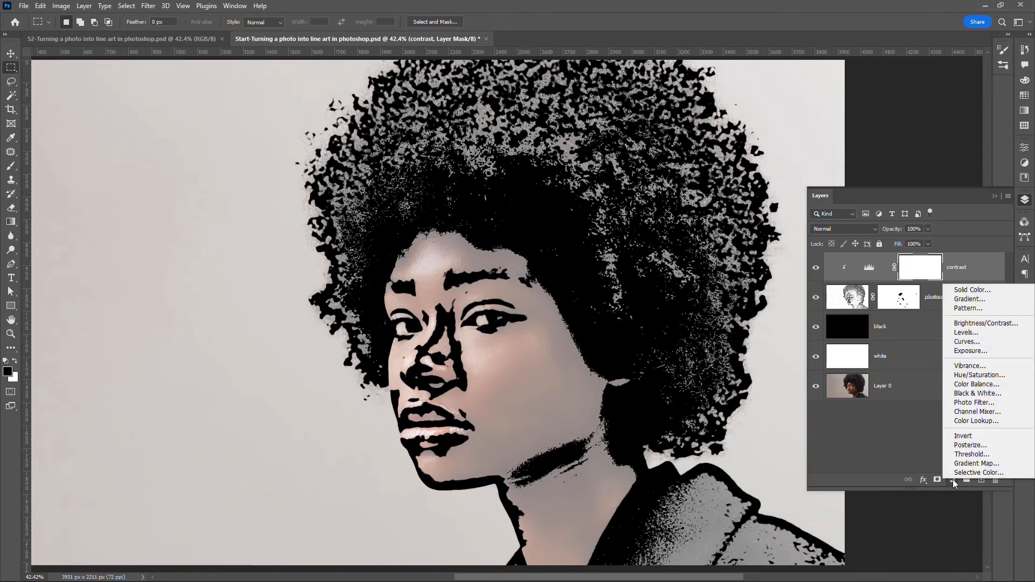
{"action": "left_click", "coordinate": [981, 454]}
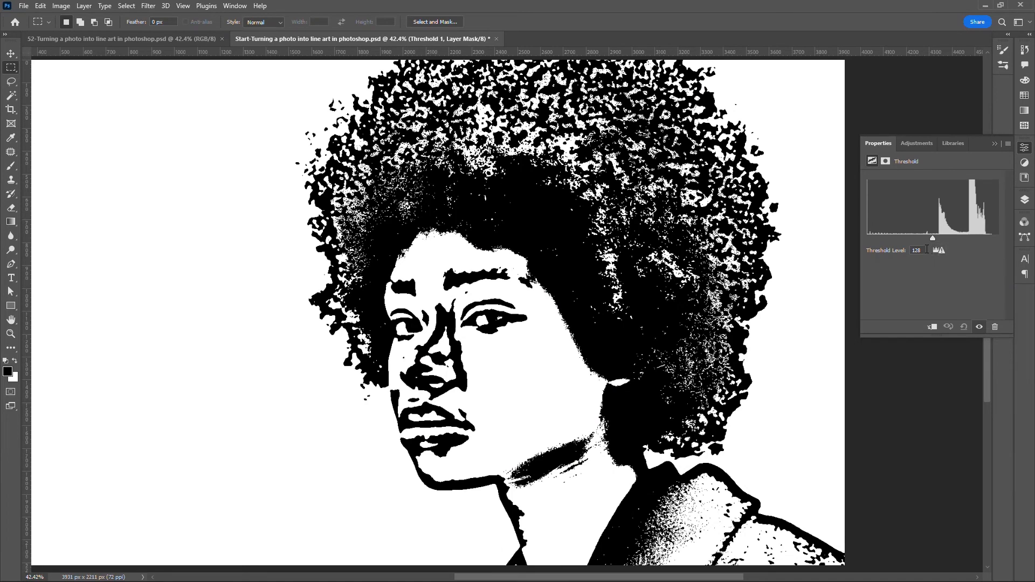
{"action": "left_click_drag", "start_coordinate": [924, 250], "coordinate": [894, 239]}
{"action": "type", "text": "120"}
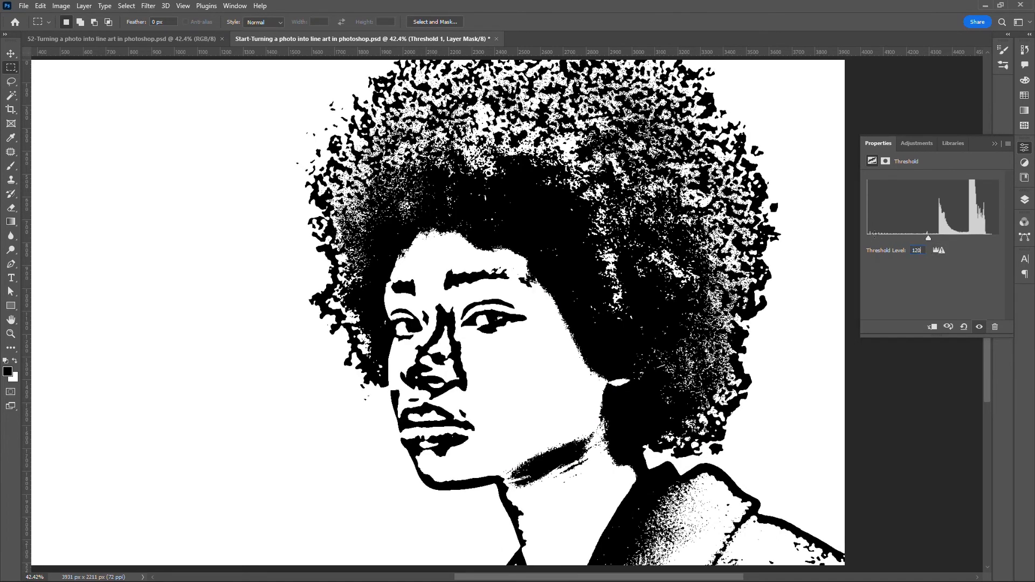
Rename the Threshold adjustment layer as B&W.
{"action": "left_click", "coordinate": [1025, 200]}
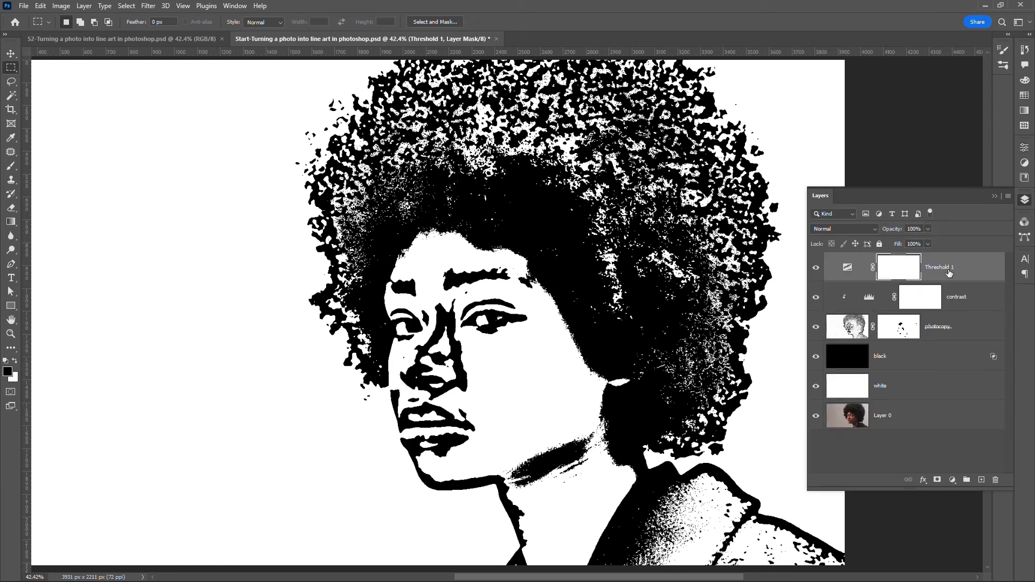
{"action": "double_click", "coordinate": [948, 272]}
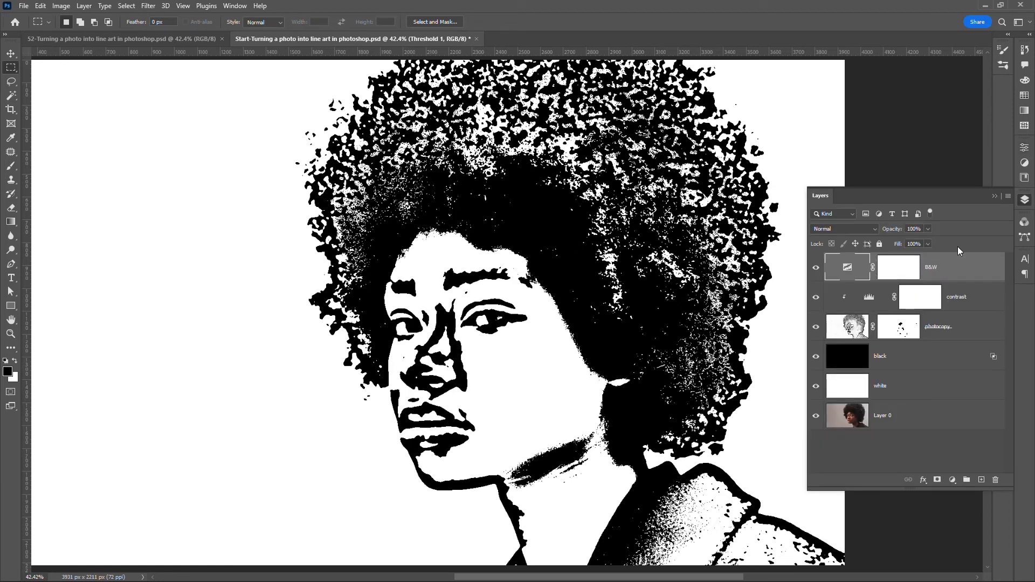
{"action": "key", "text": "Return"}
{"action": "left_click", "coordinate": [909, 216]}
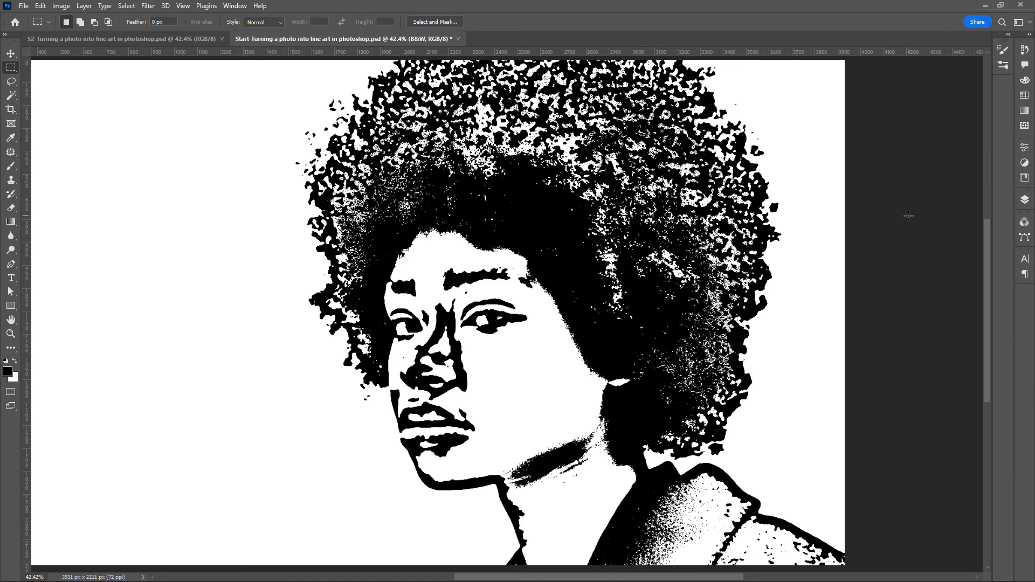